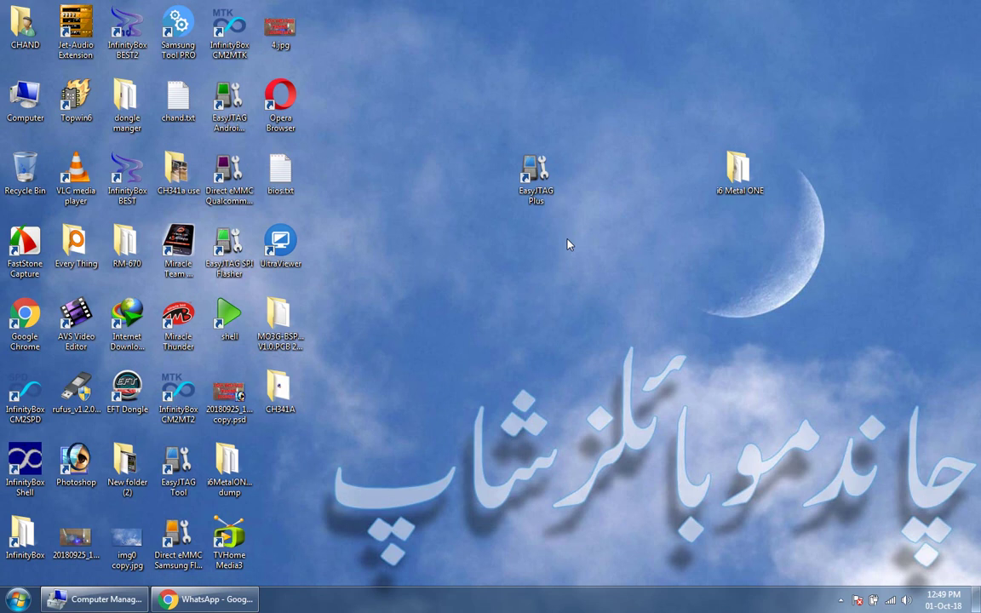
- Launch the EasyJTAG Plus eMMC tool from the desktop
double_click(534, 181)
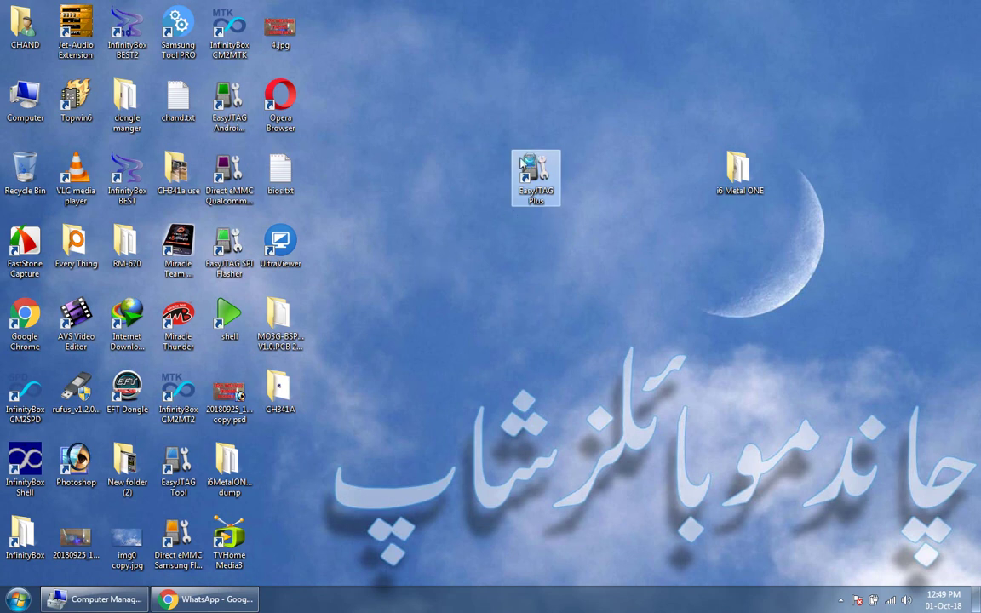
double_click(523, 163)
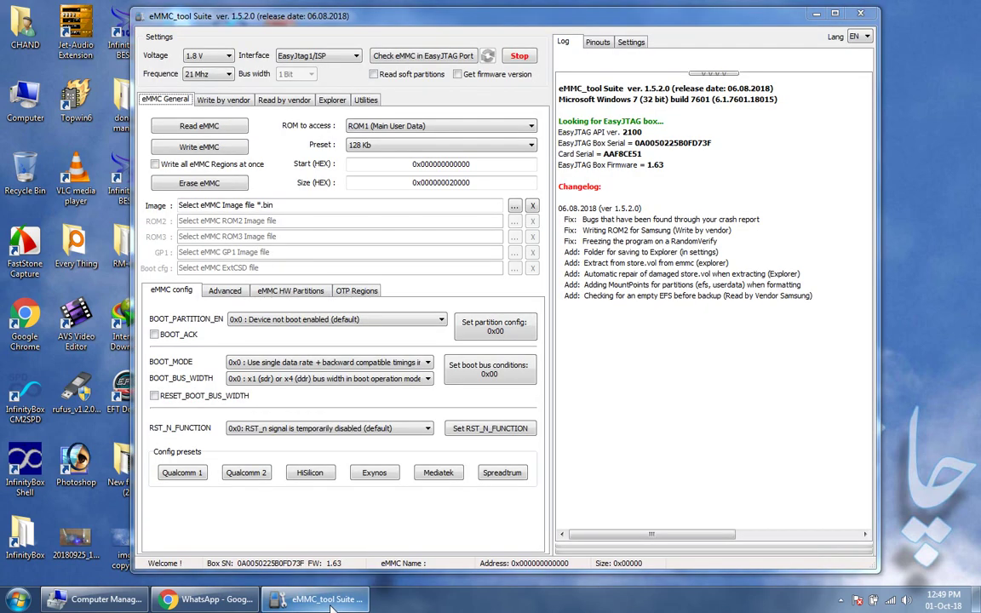
click(330, 602)
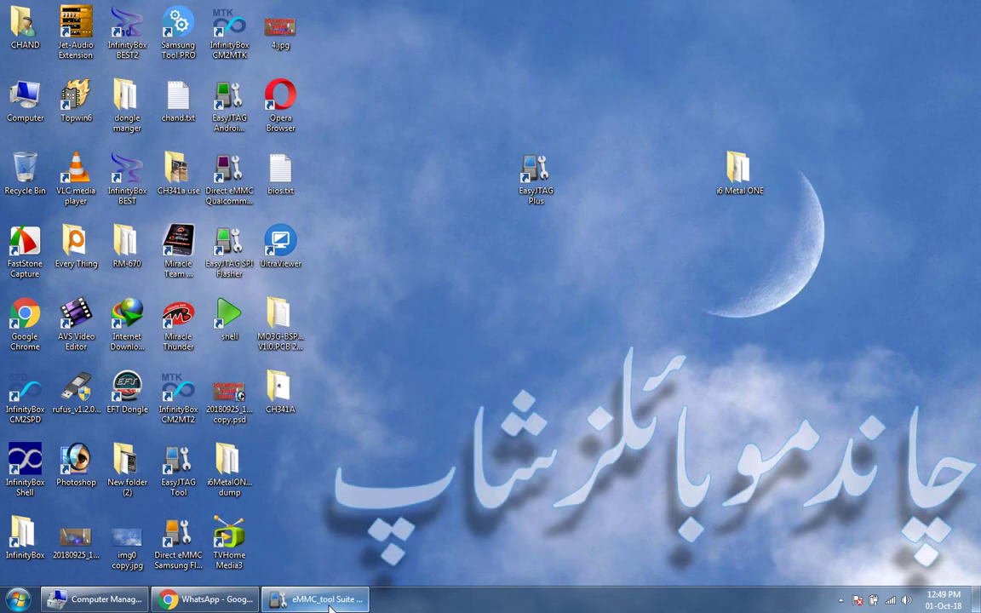
drag(668, 89, 831, 241)
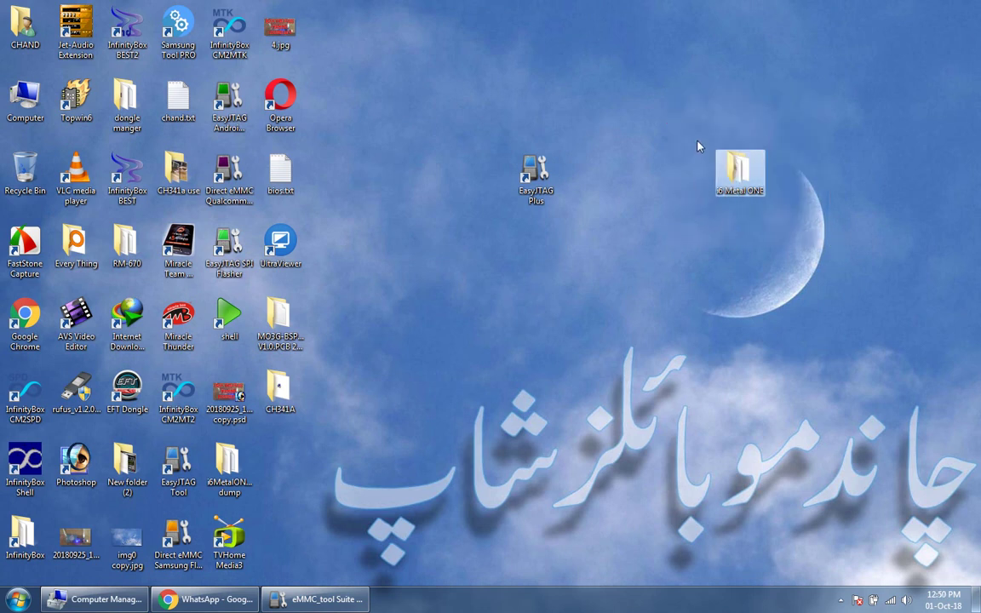
double_click(738, 170)
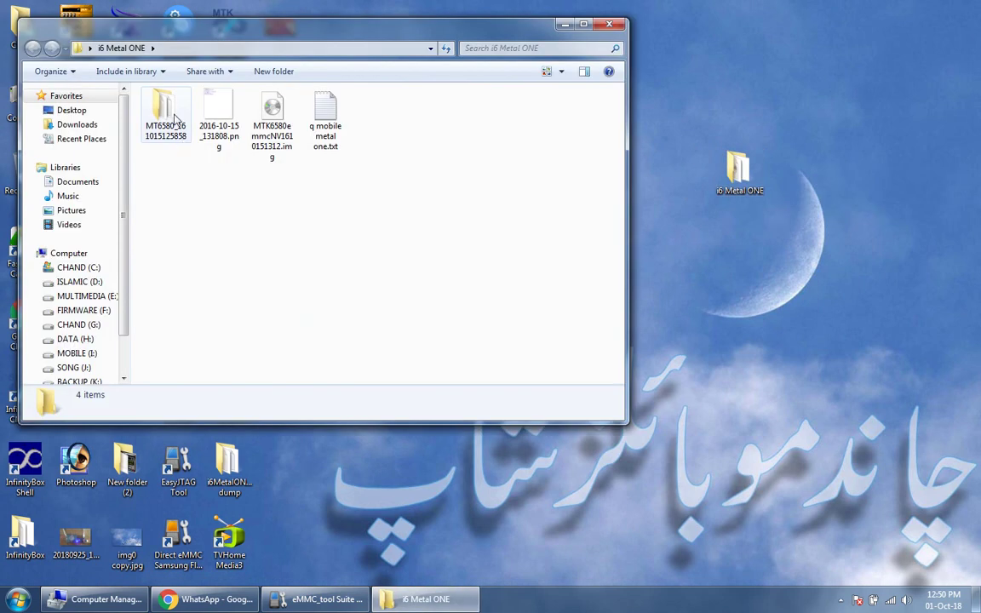
double_click(173, 115)
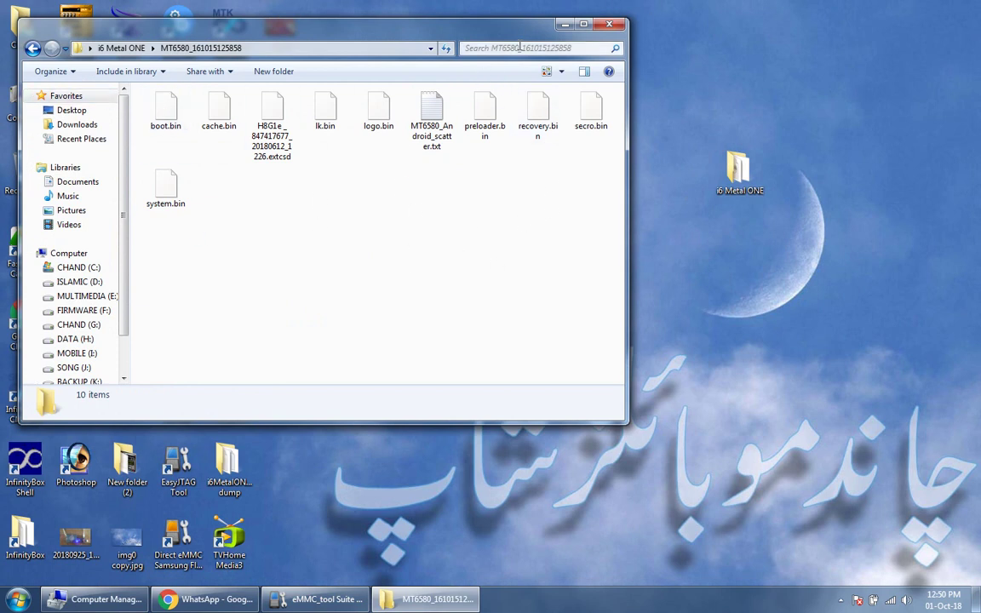
click(612, 25)
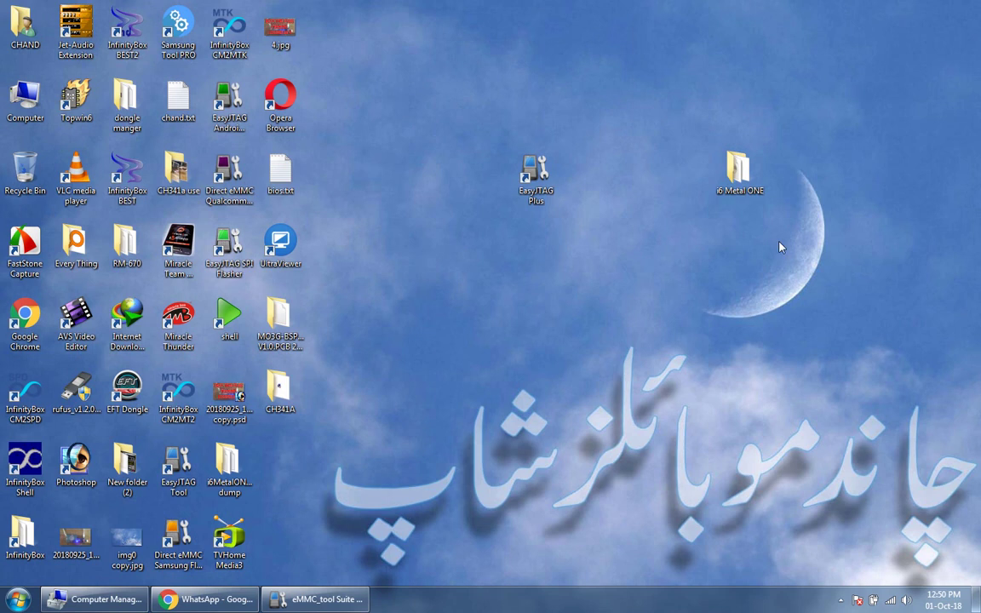
drag(639, 116, 771, 281)
- Return to eMMC_tool Suite and check the connected eMMC in the EasyJTAG port over EasyJtag1/ISP
click(367, 599)
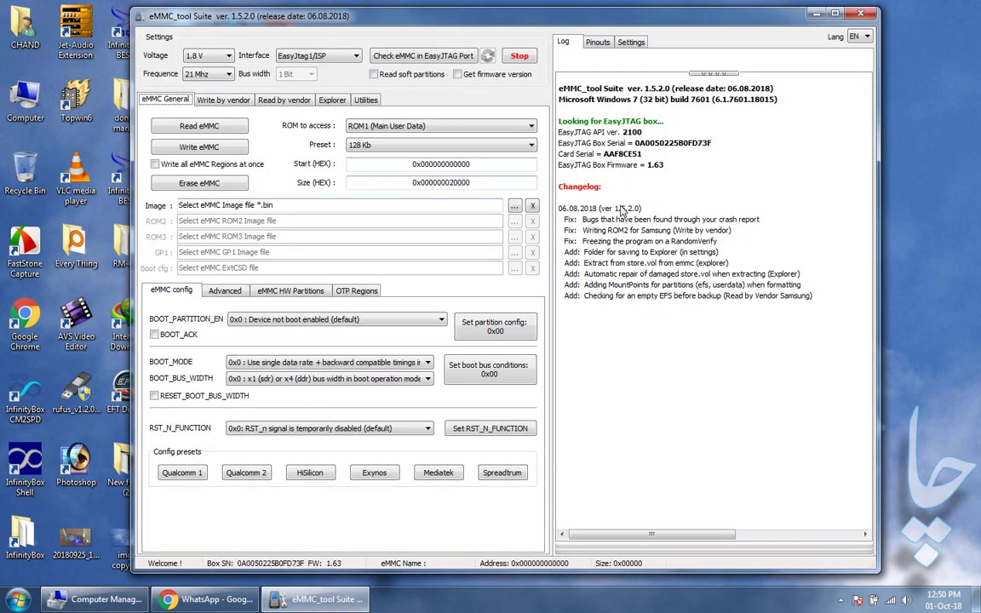
click(412, 57)
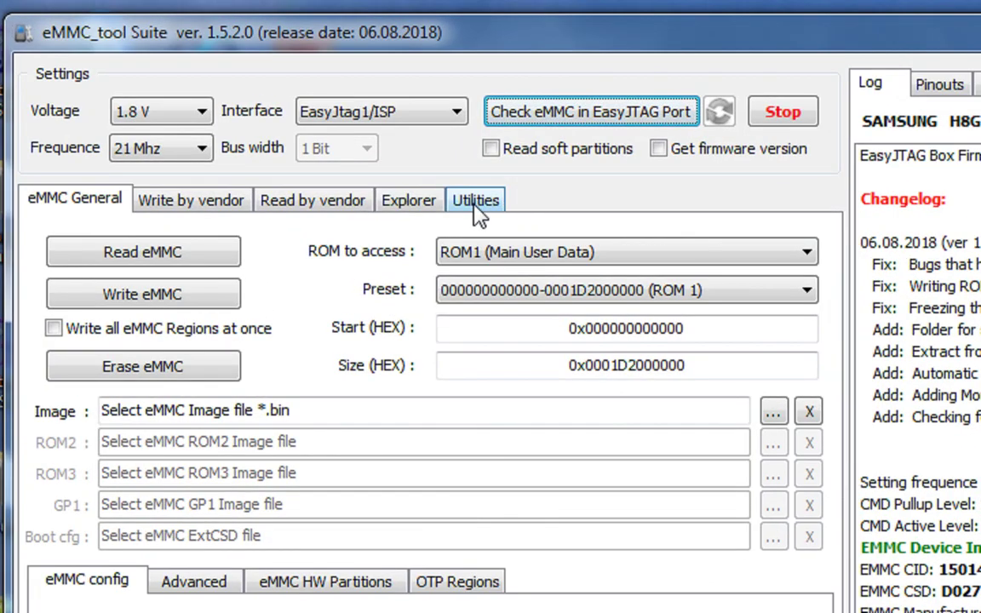
click(479, 203)
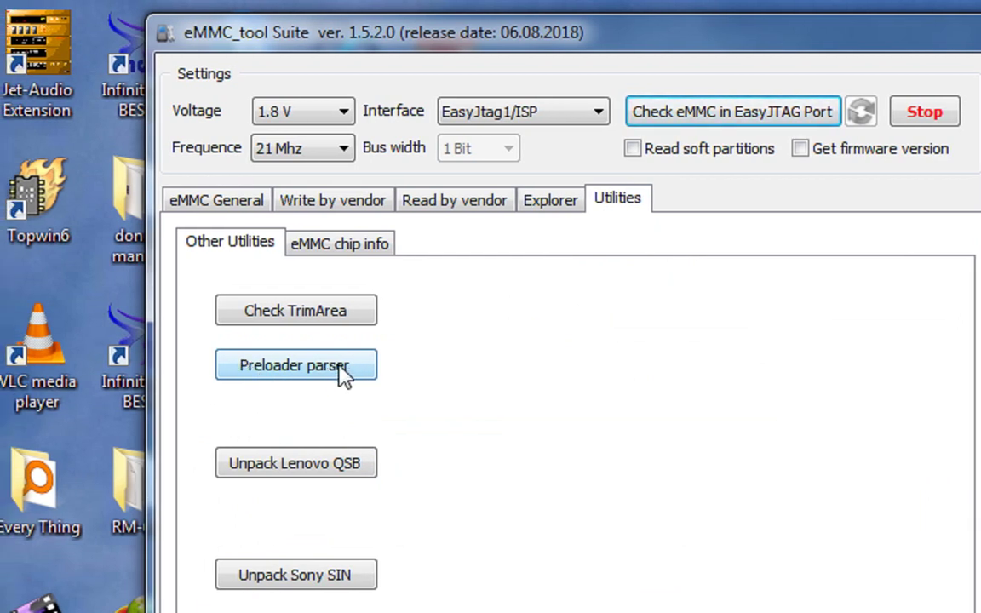
click(343, 377)
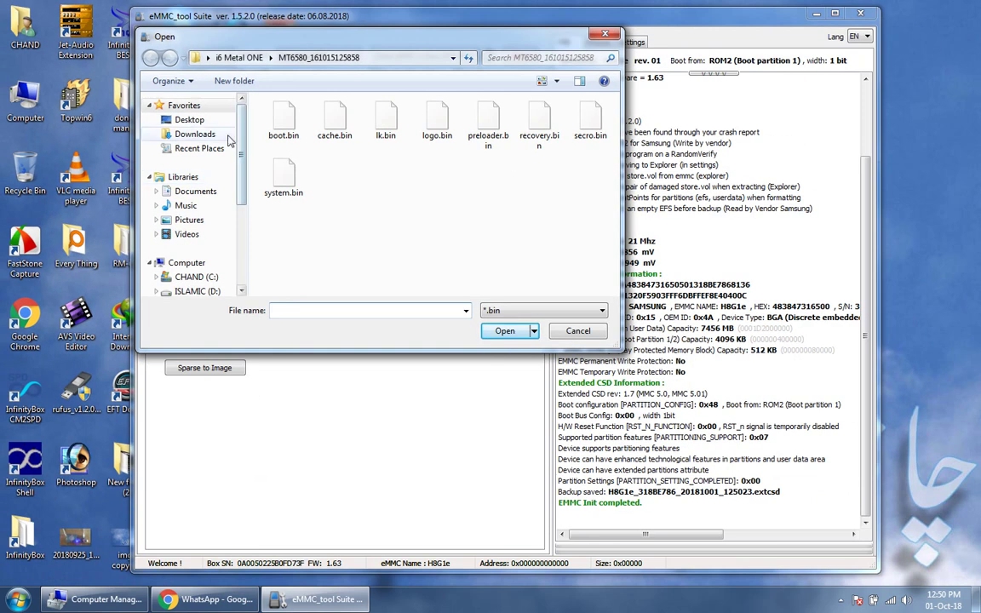
click(264, 239)
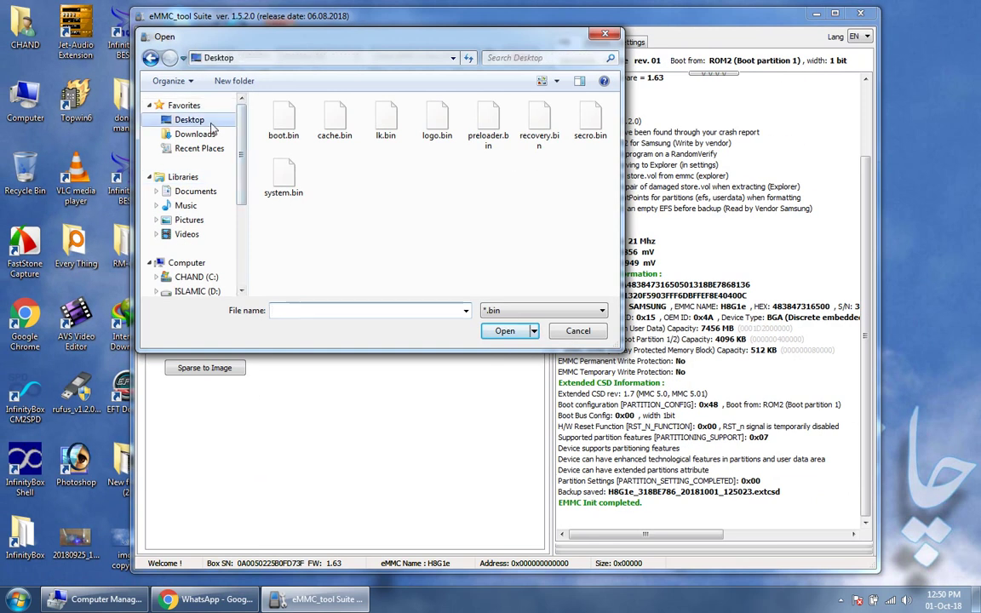
scroll(621, 220, down, 2)
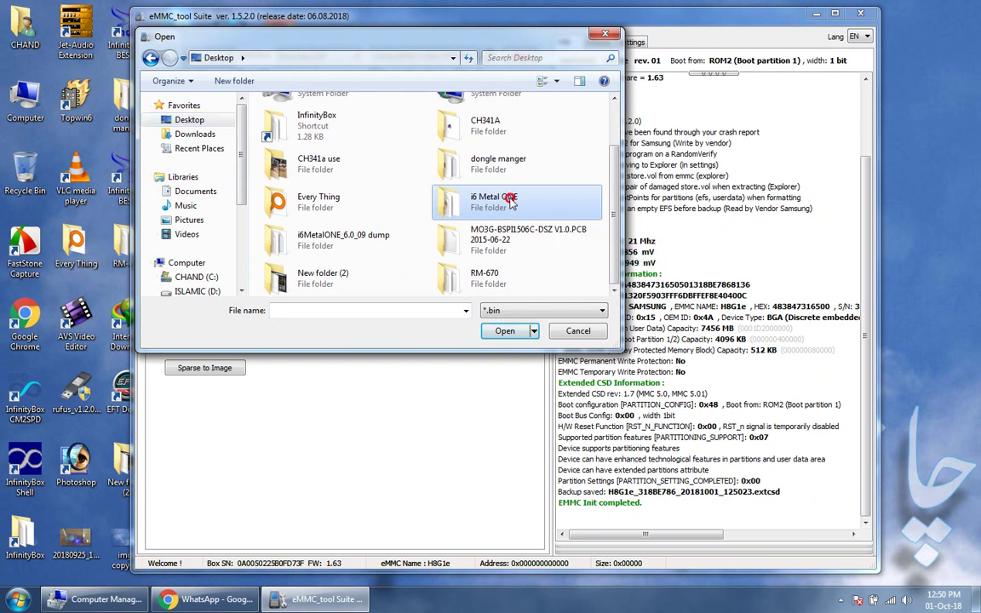
double_click(461, 195)
double_click(261, 98)
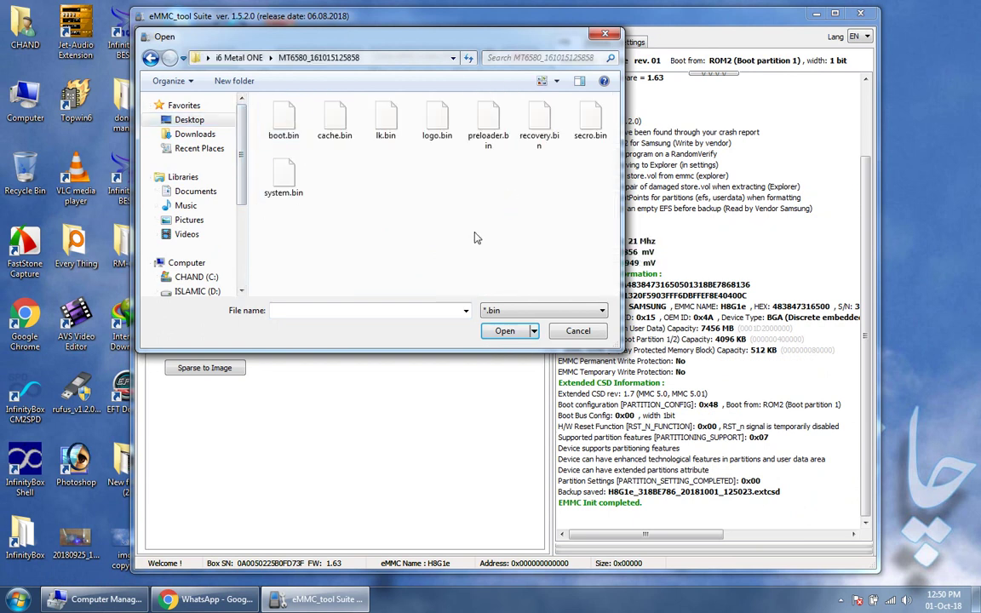
click(498, 119)
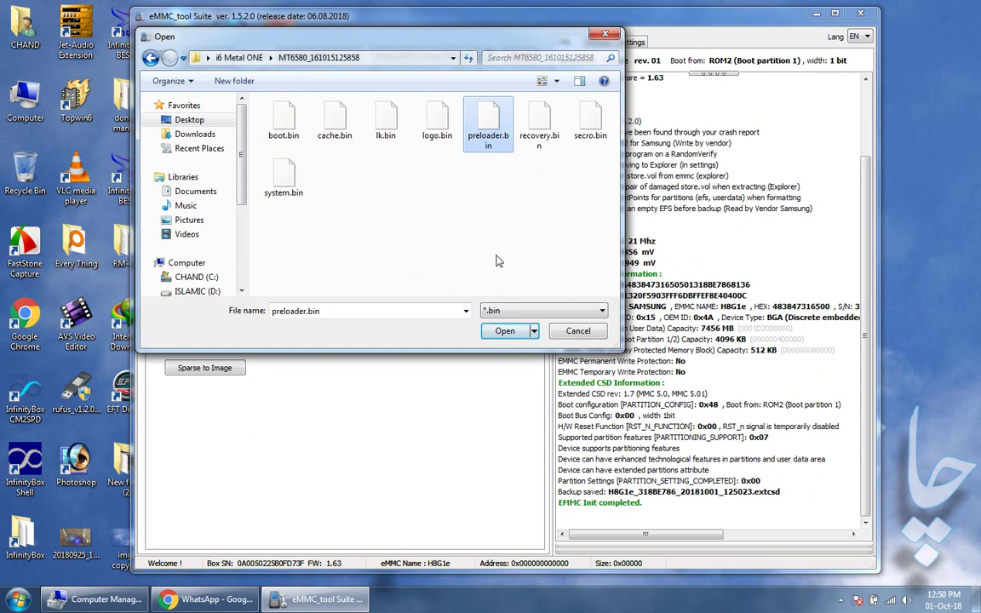
click(506, 331)
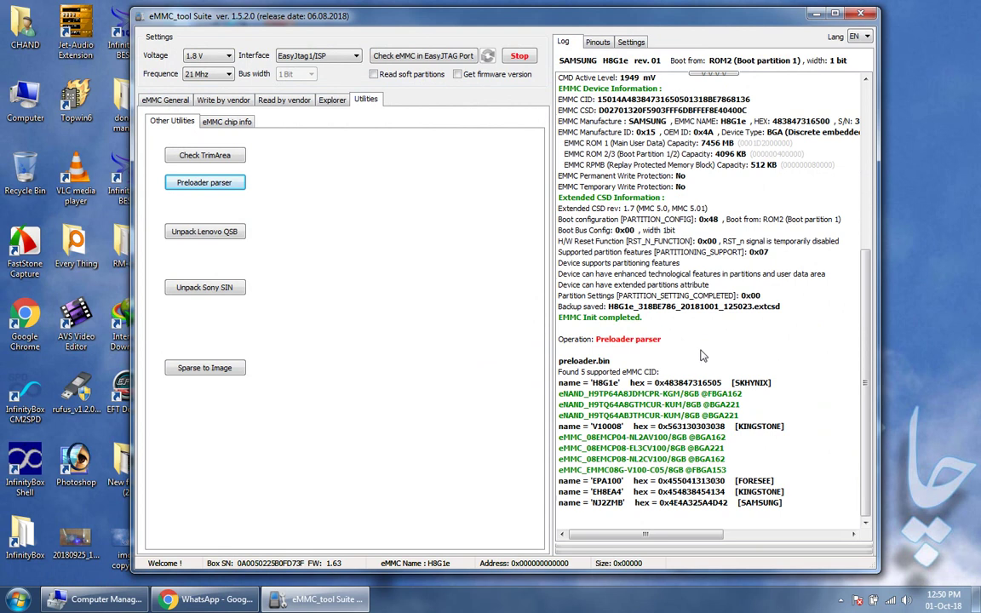
- Highlight the Preloader parser output in the log to examine the supported eMMC names and manufacturers
click(578, 353)
drag(578, 352, 626, 507)
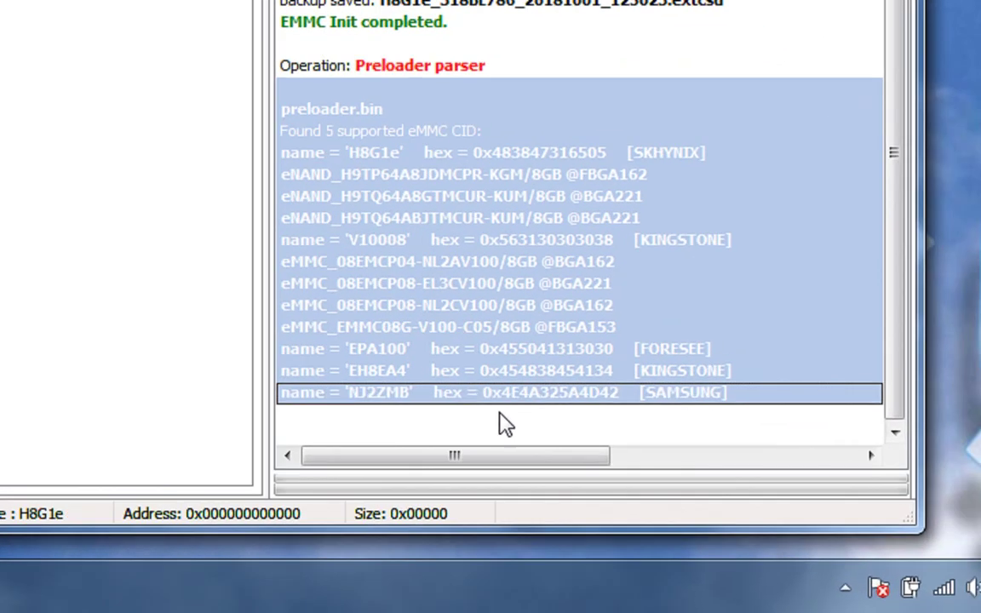
click(699, 515)
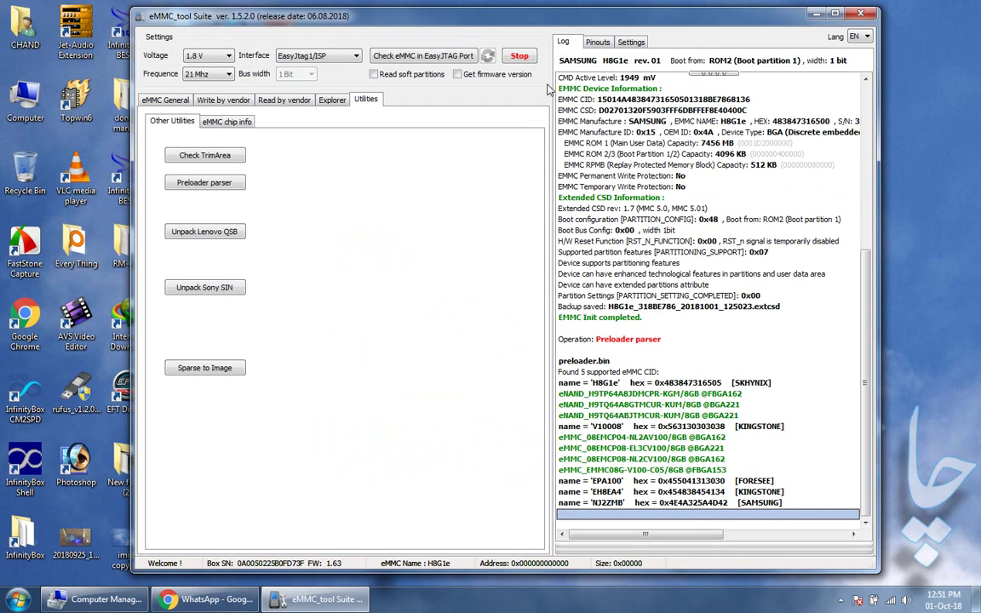
- Start eMMC ChangeCID from the advanced Samsung functions and set the ManufacturerID to SKHYNIX
click(162, 102)
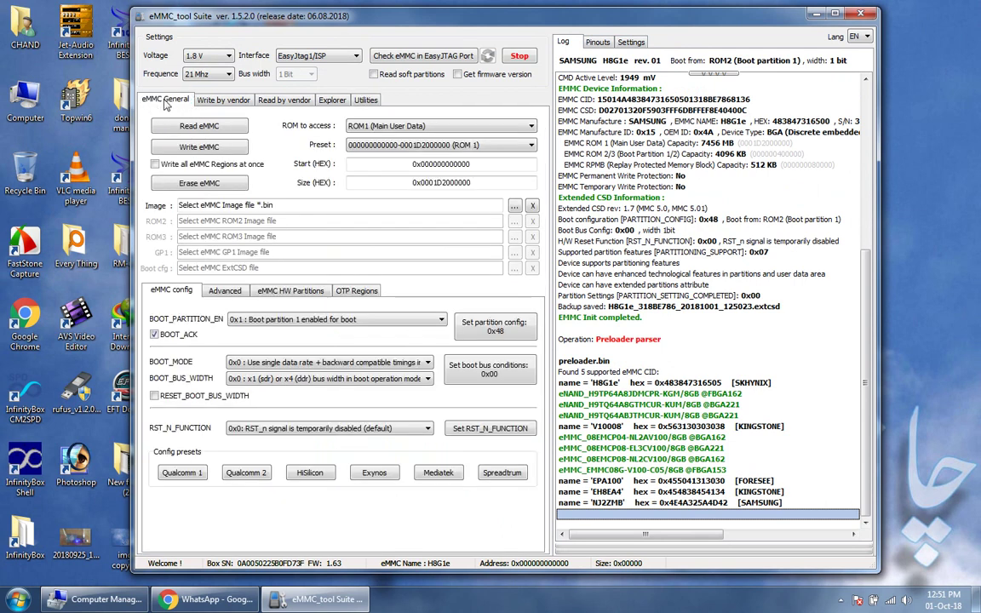
click(226, 291)
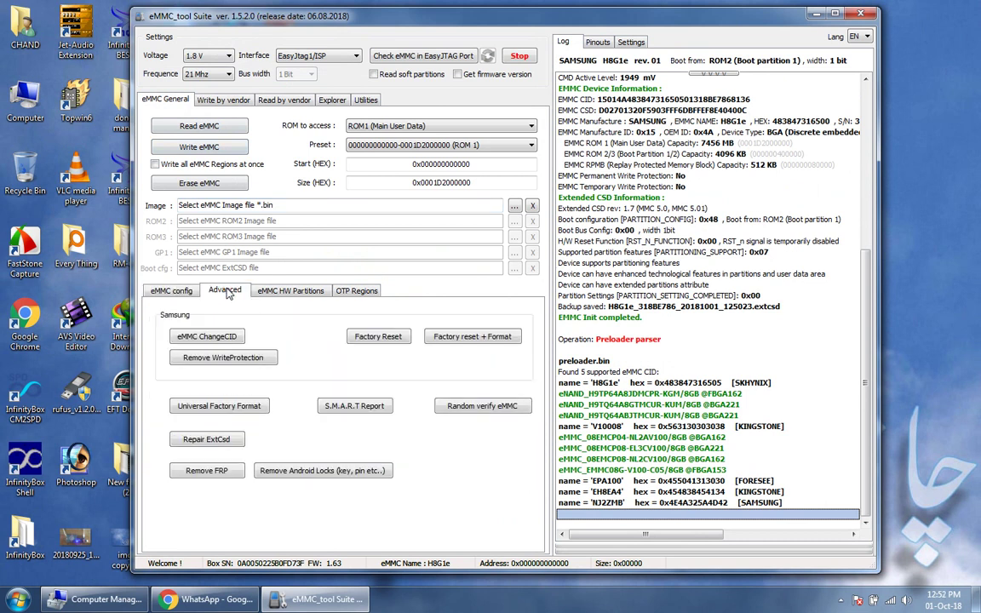
click(207, 336)
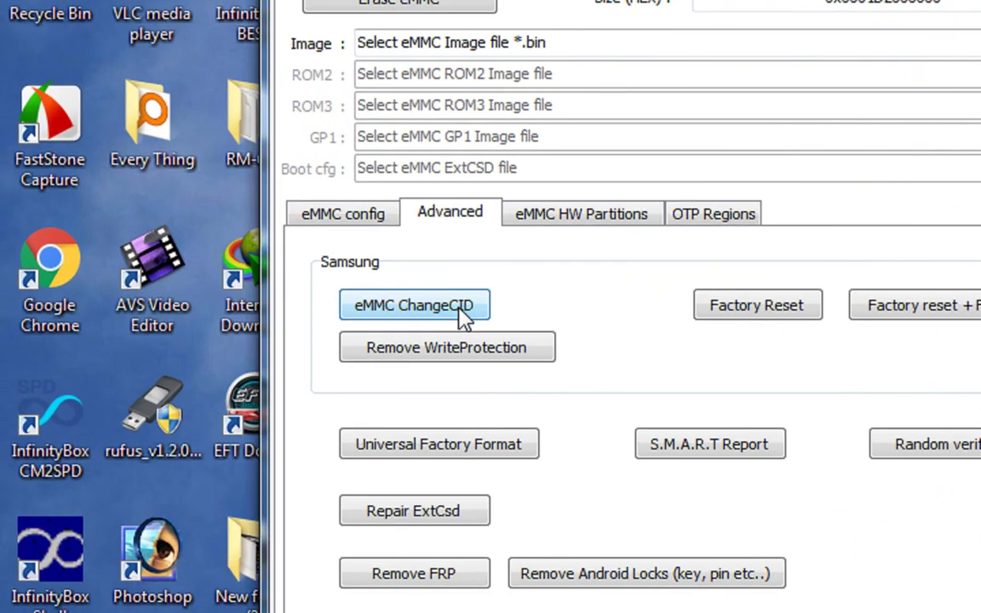
click(461, 310)
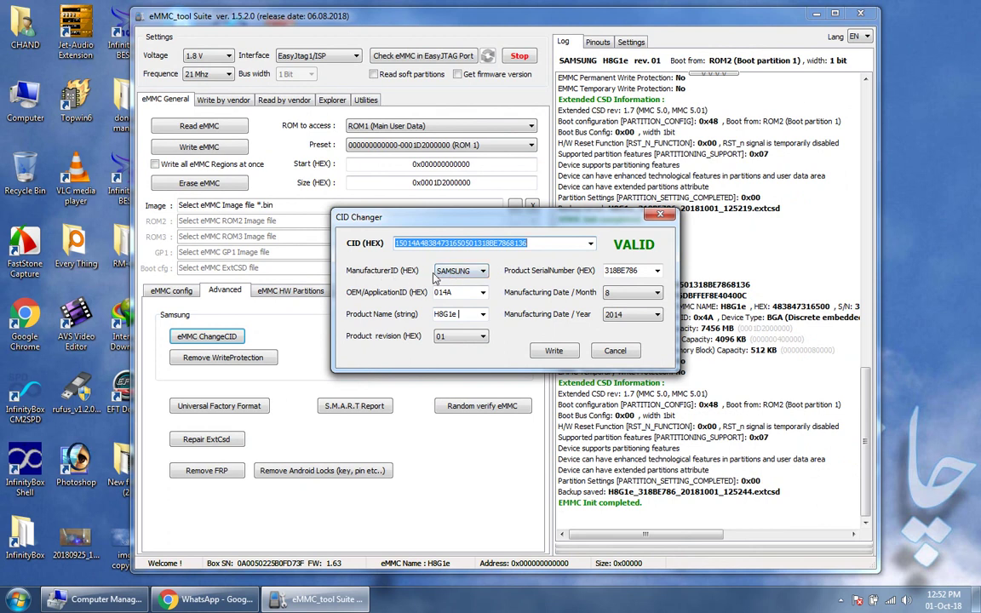
click(476, 272)
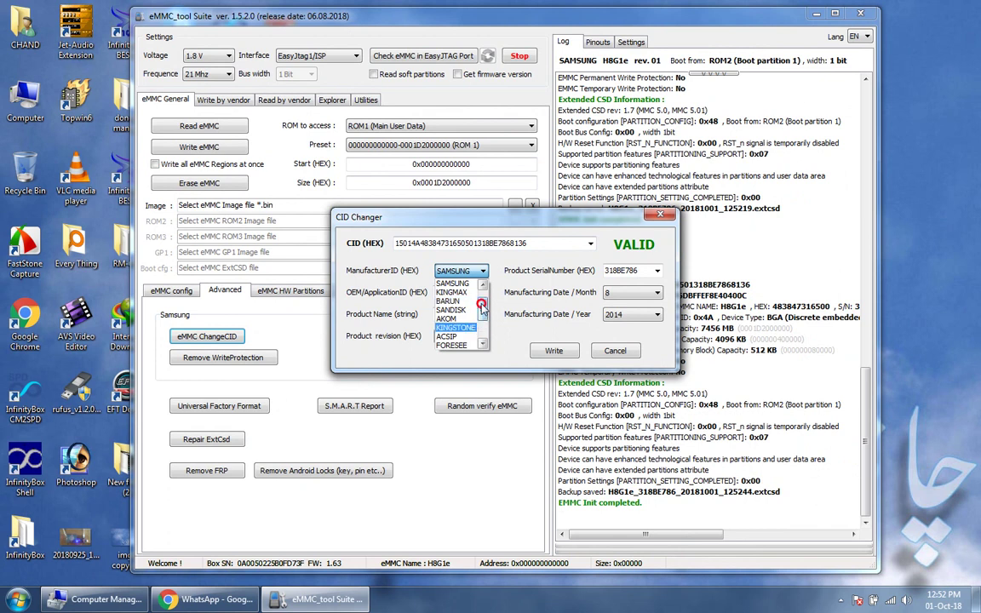
drag(482, 307, 486, 331)
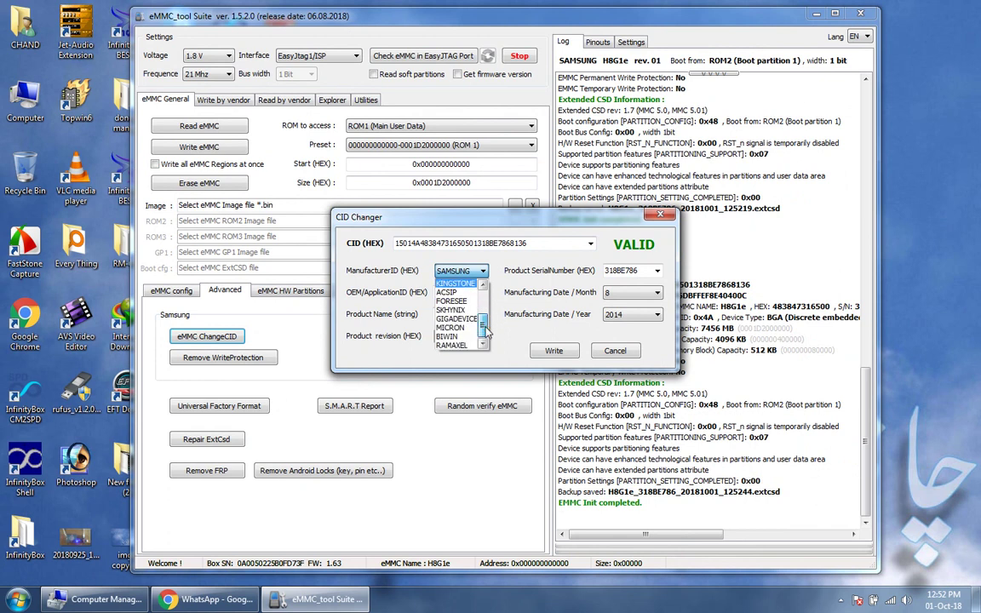
click(469, 310)
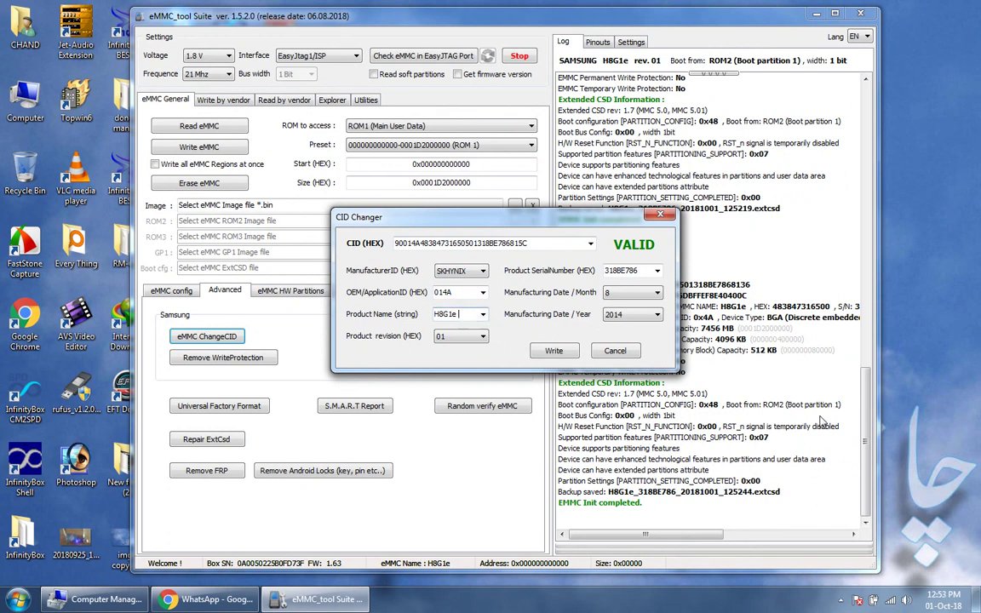
- Write the modified CID to the eMMC chip
click(788, 379)
click(556, 353)
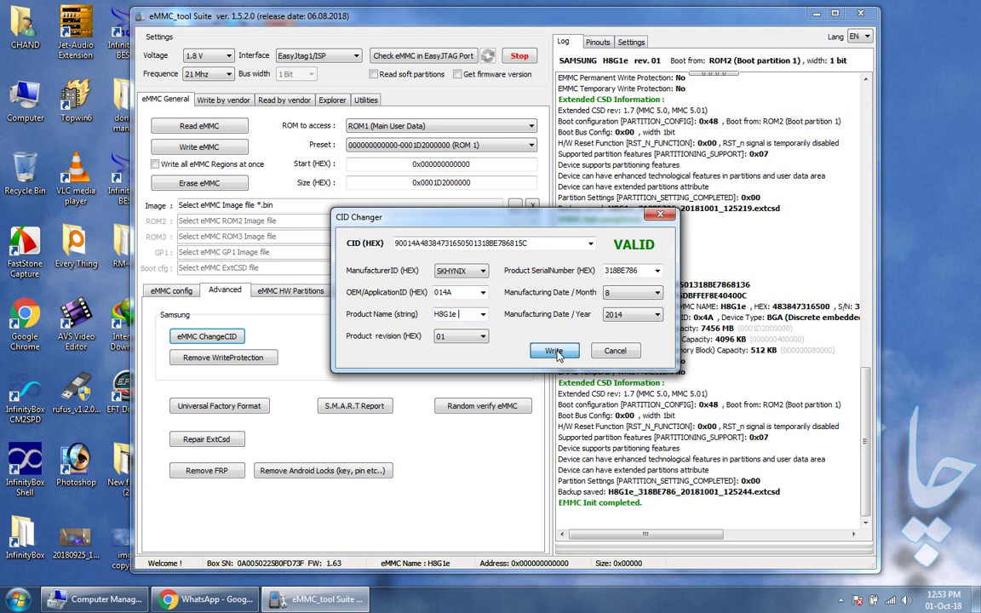
click(555, 351)
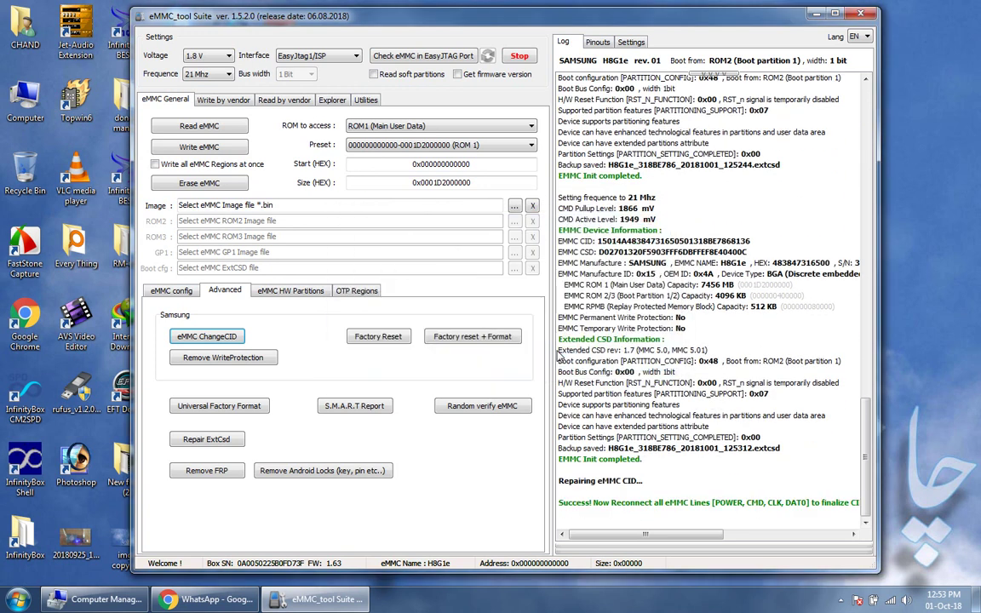
- Check the eMMC in the EasyJTAG port again after the CID repair
drag(628, 534, 614, 534)
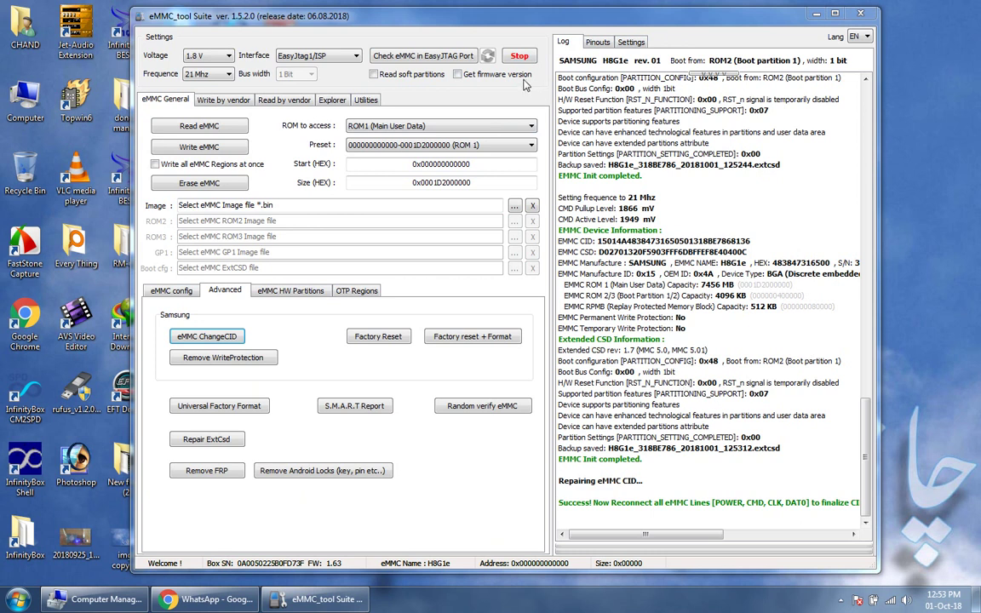
click(429, 60)
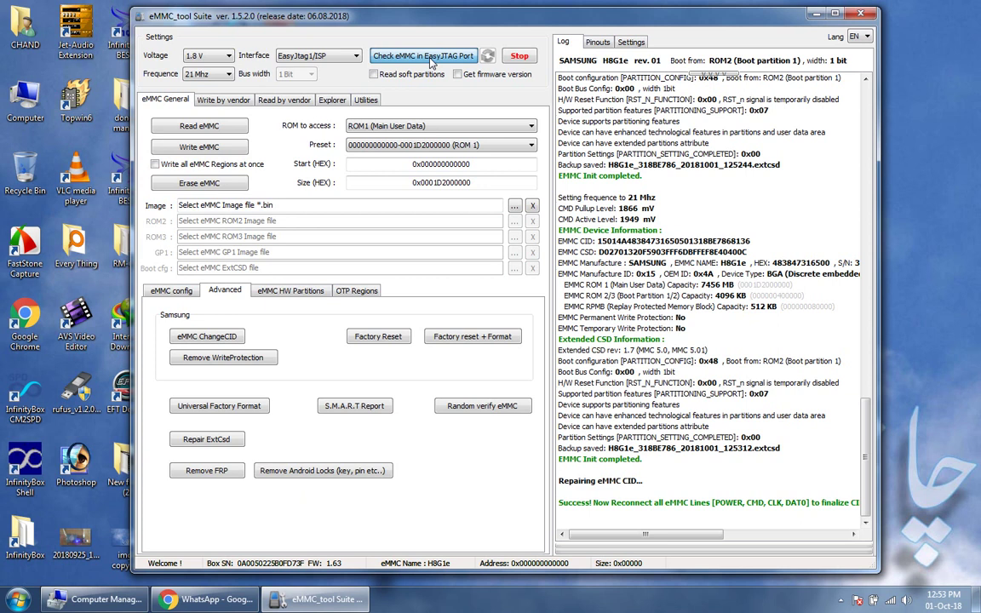